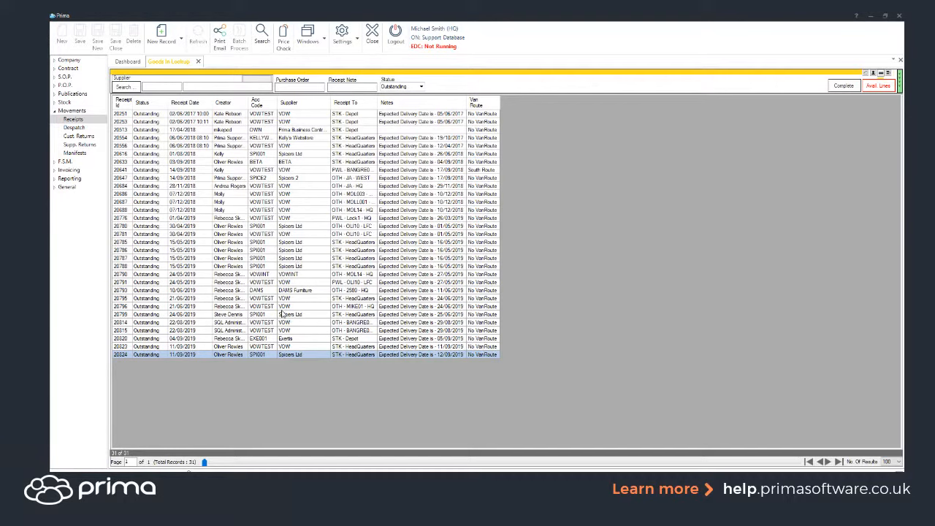
drag(284, 314, 289, 355)
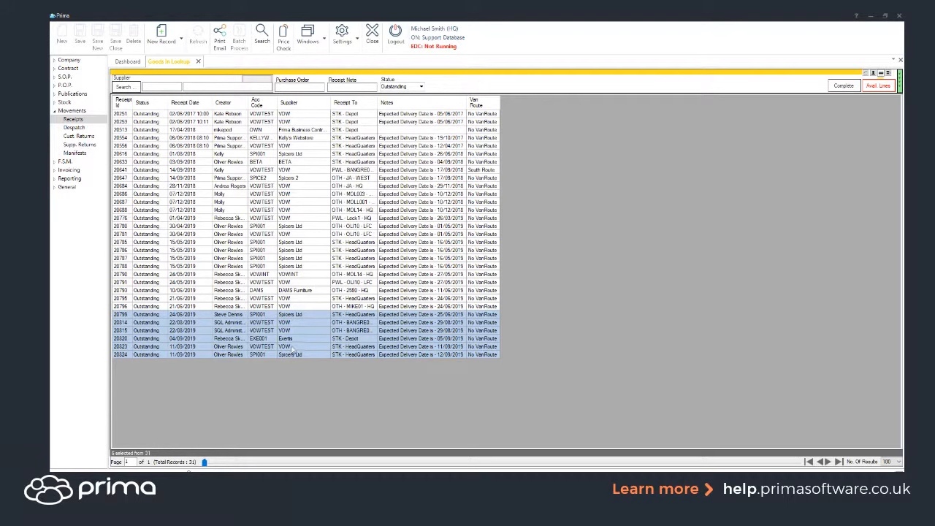
drag(295, 339, 290, 357)
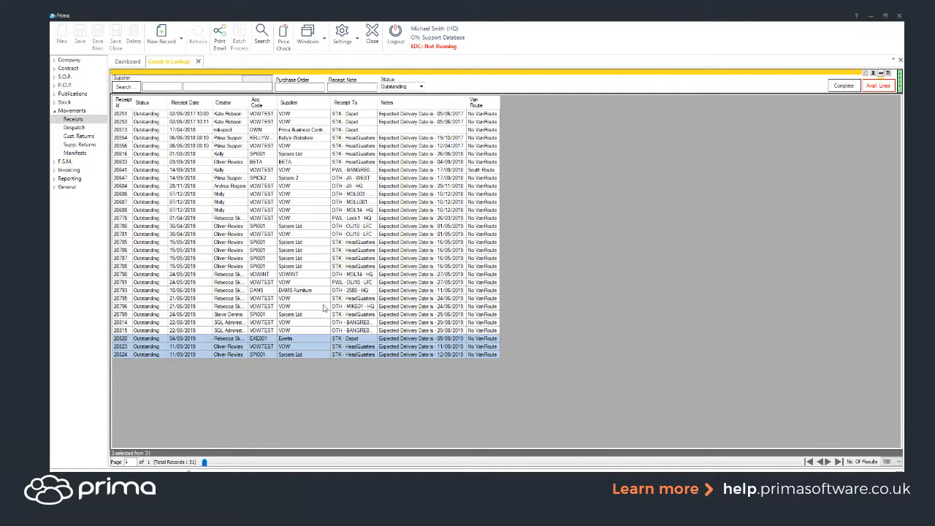
click(347, 346)
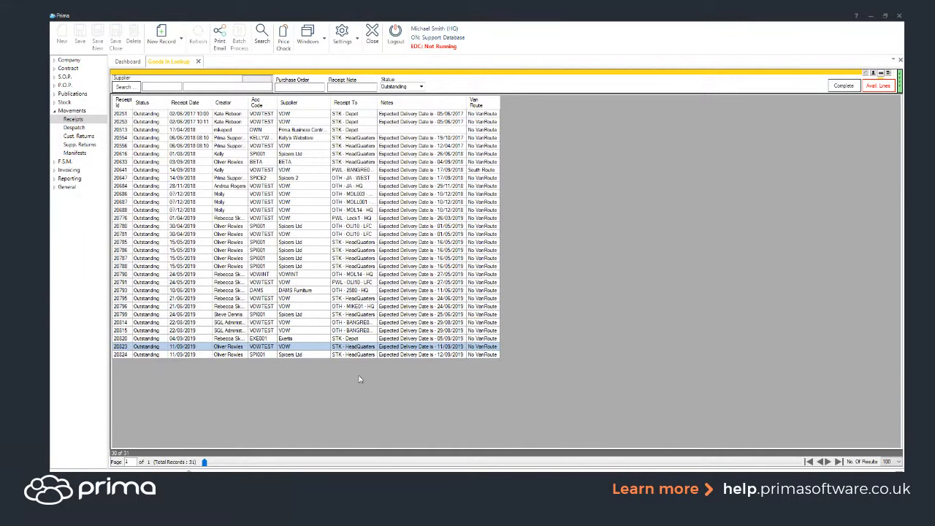
click(345, 308)
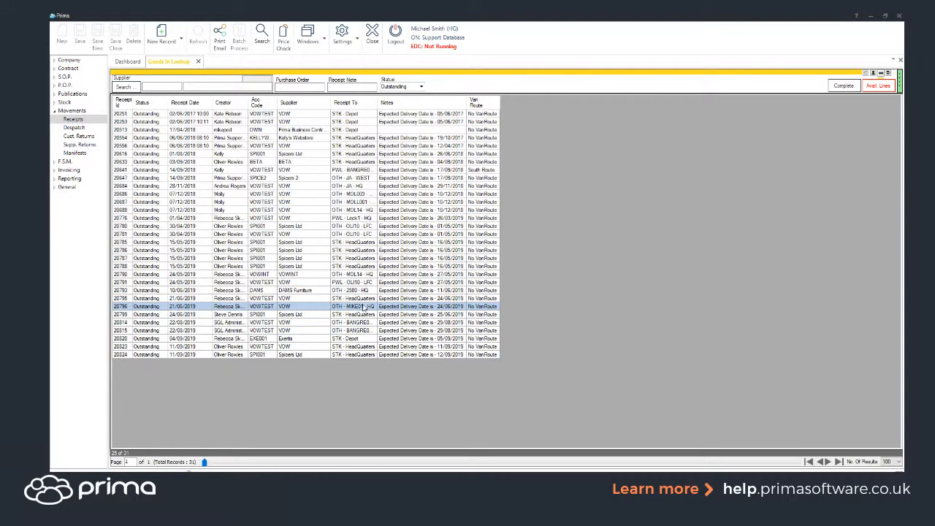
click(341, 219)
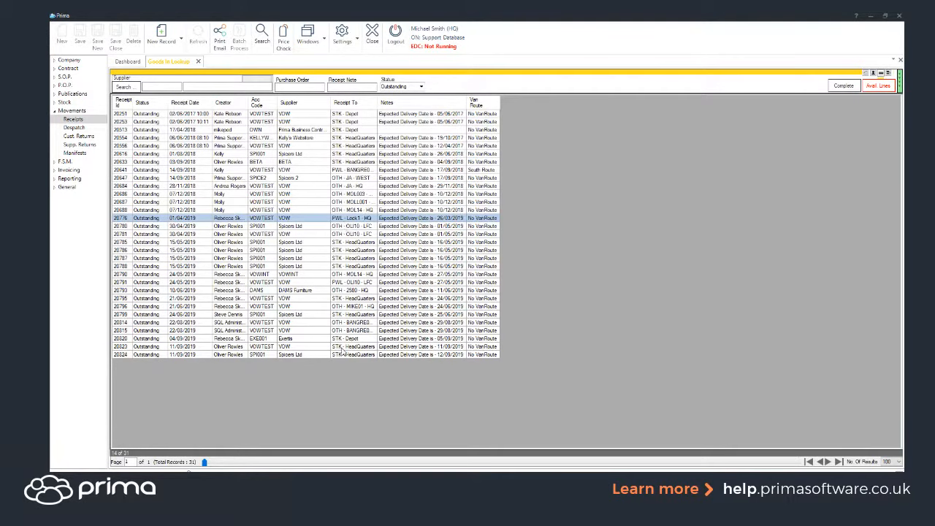
- Bring the two 11/09/2019 receipts for VOW and Spicers Ltd into batch completion and close it without completing them
drag(341, 348, 342, 358)
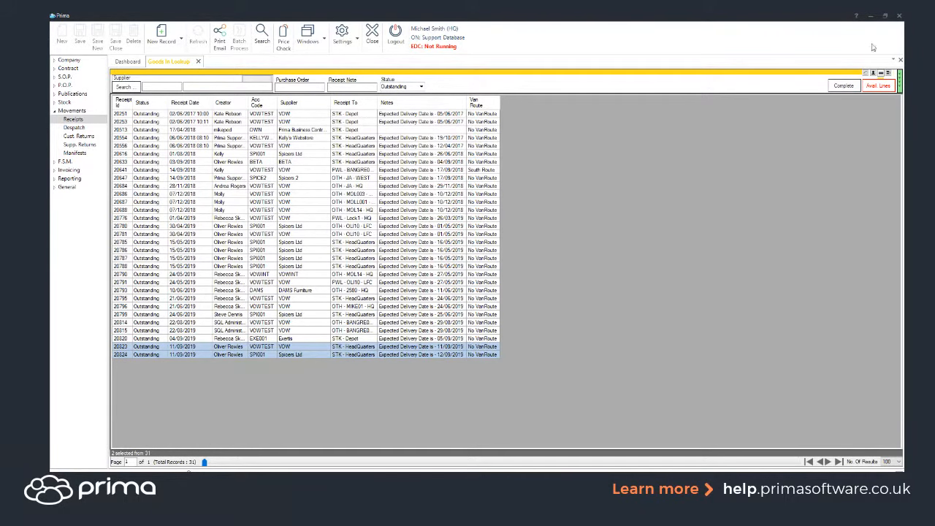
click(843, 86)
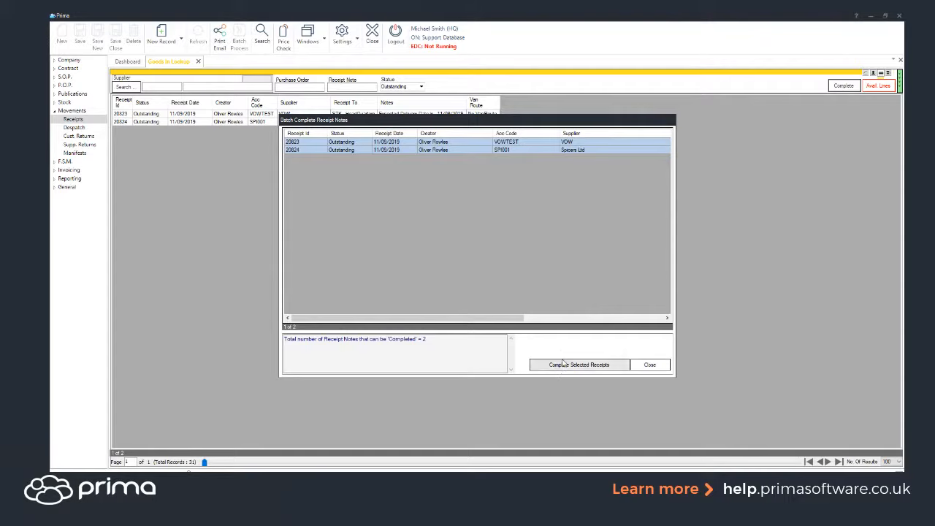
click(651, 366)
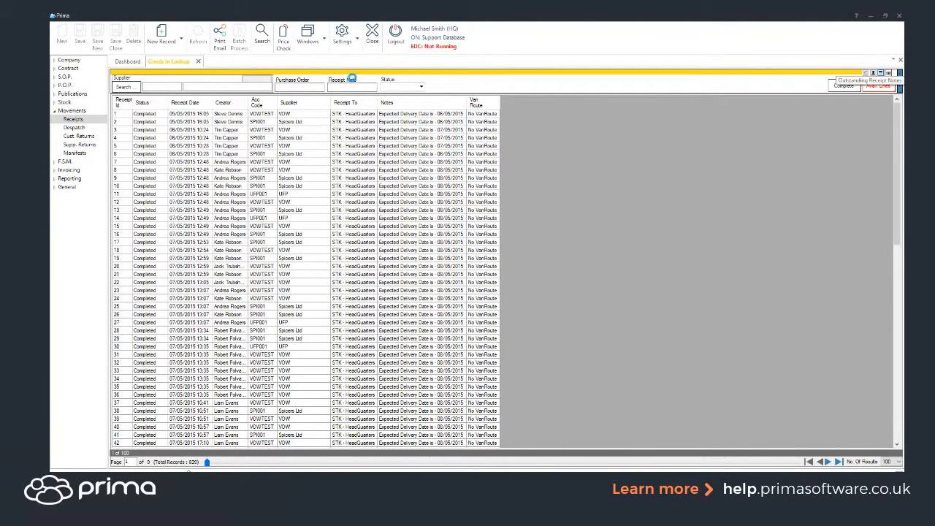
- List the outstanding receipt notes, open the newest Spicers Ltd receipt and review its header and lines
click(267, 42)
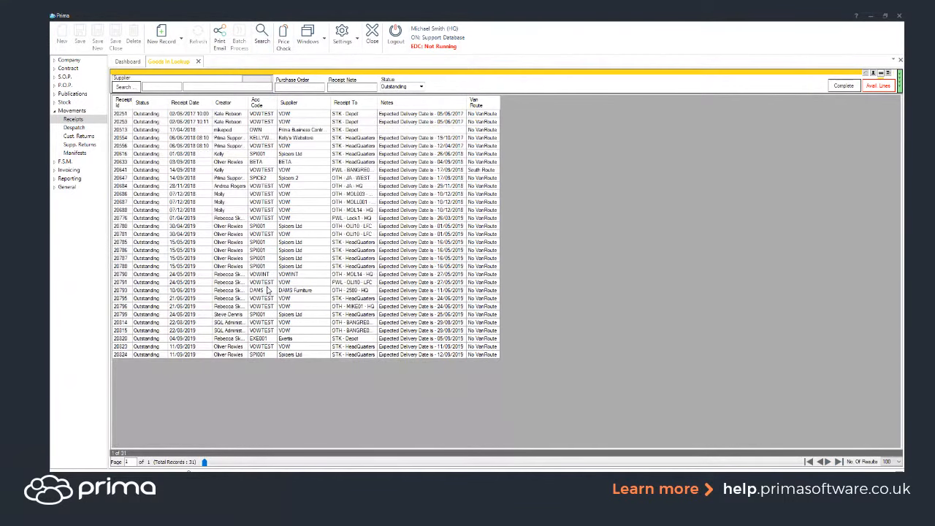
double_click(266, 354)
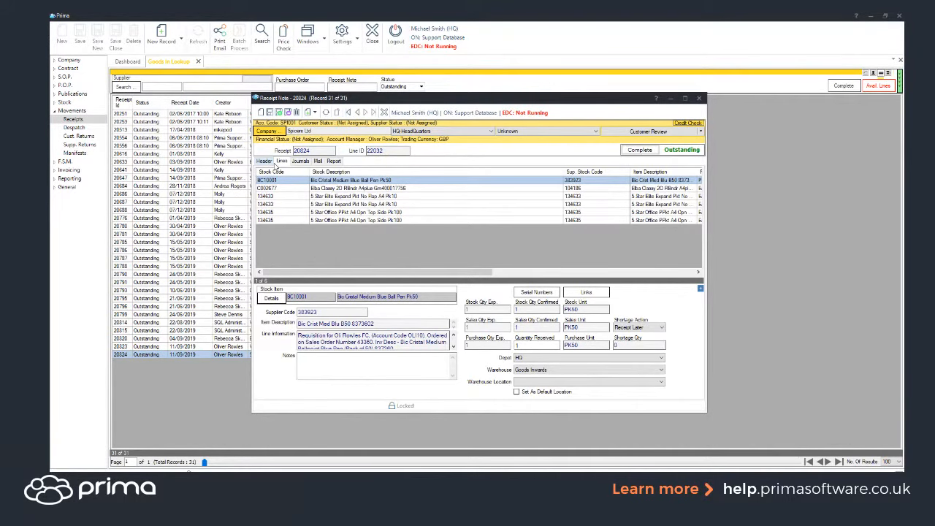
click(262, 163)
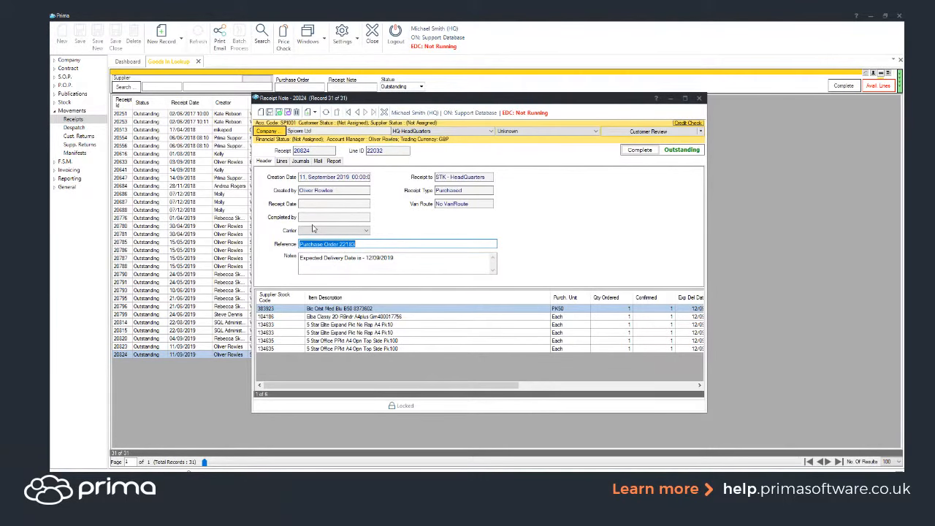
click(281, 162)
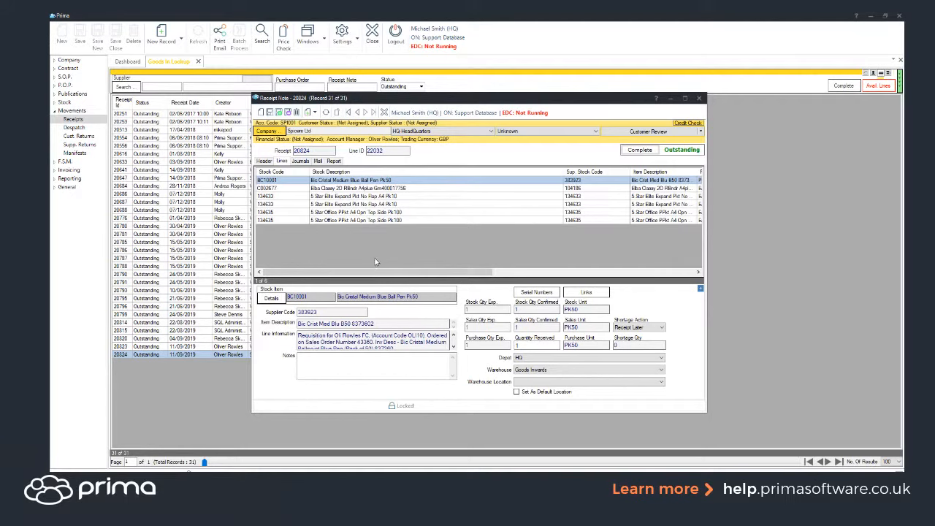
- Set the Bic Cristal ball pen line's quantity received to 0 and its shortage action to Return and Re-Order
click(539, 346)
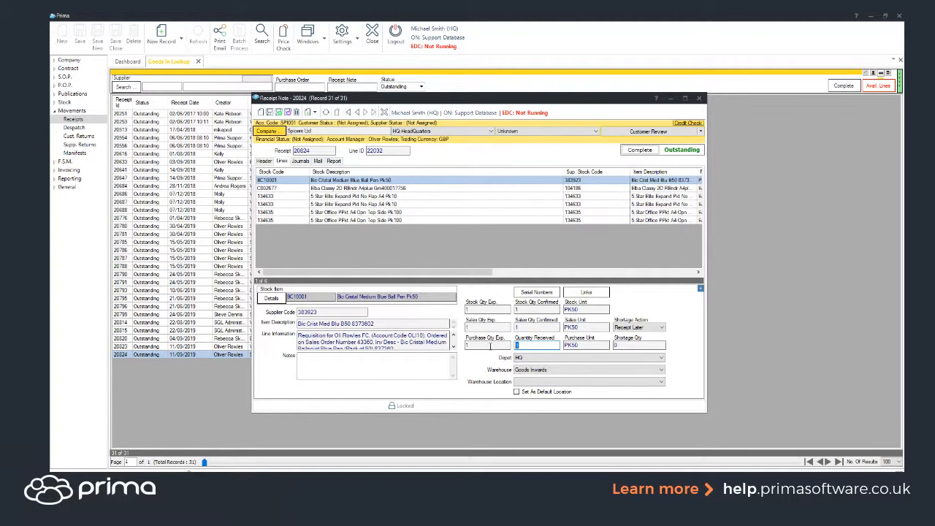
text(0)
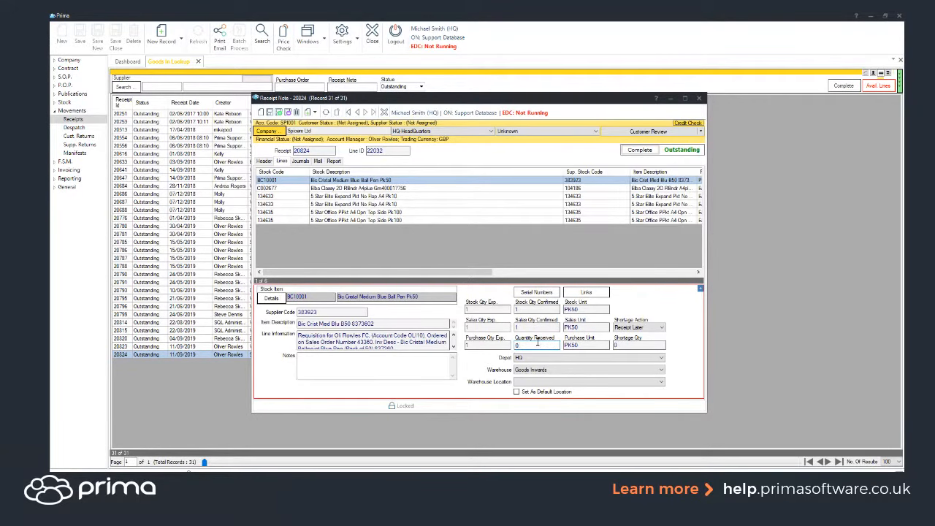
click(644, 330)
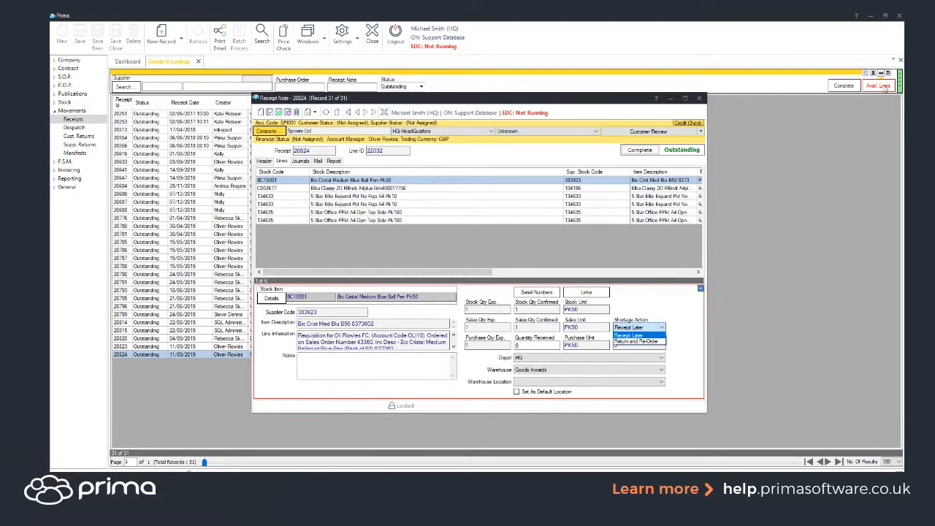
click(641, 341)
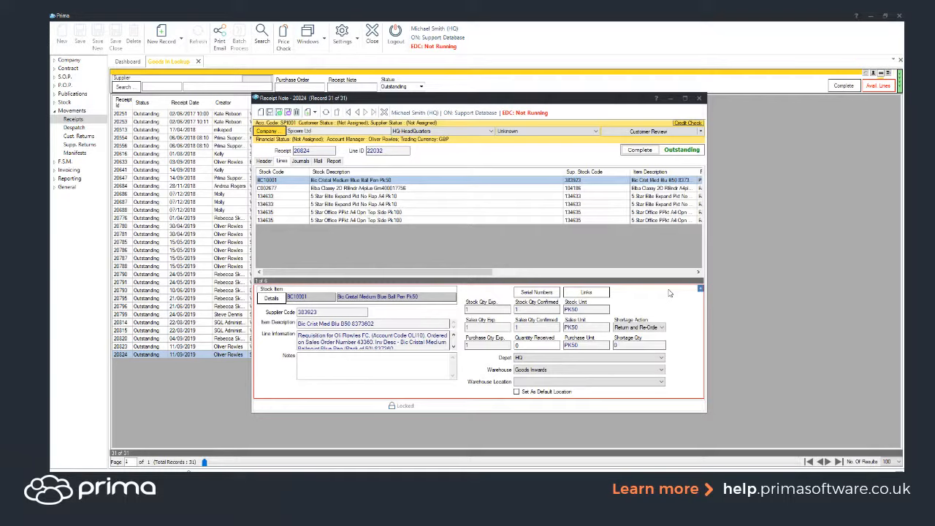
- Set the ball pen line's quantity received back to 1 and view its warehouse location options without choosing one
click(527, 345)
click(390, 241)
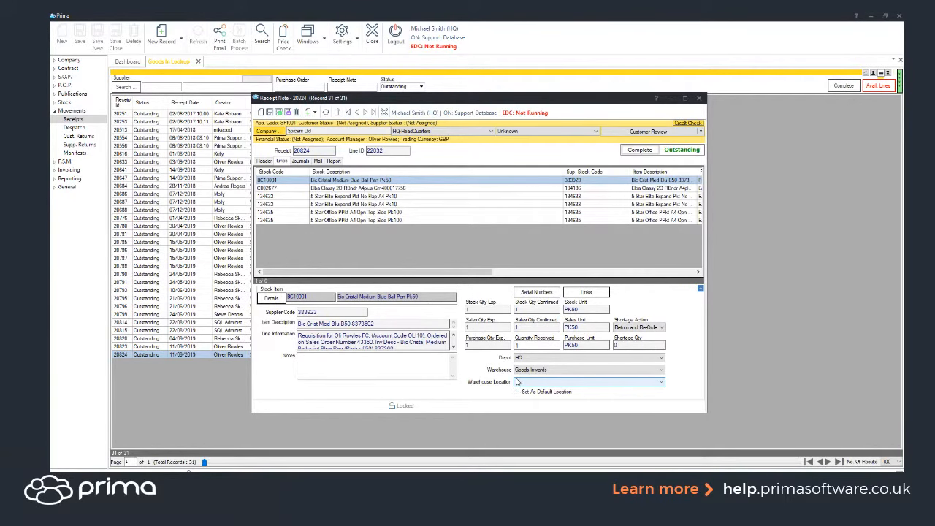
click(550, 384)
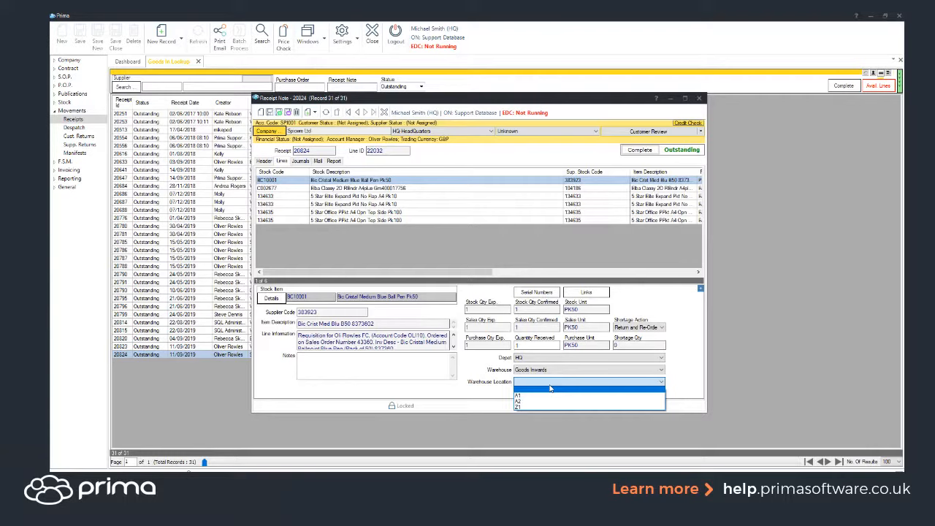
click(461, 379)
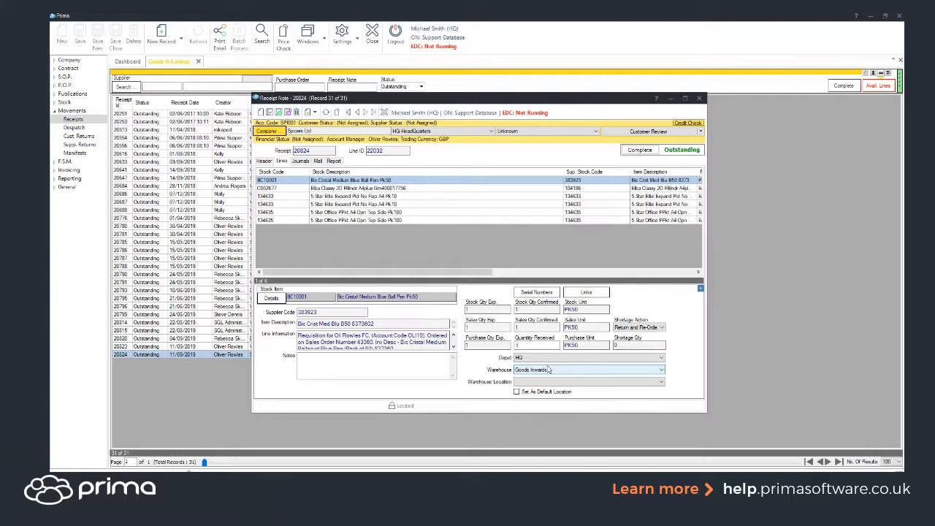
- Look at the ball pen line's serial number information, then close it and the receipt note
click(529, 293)
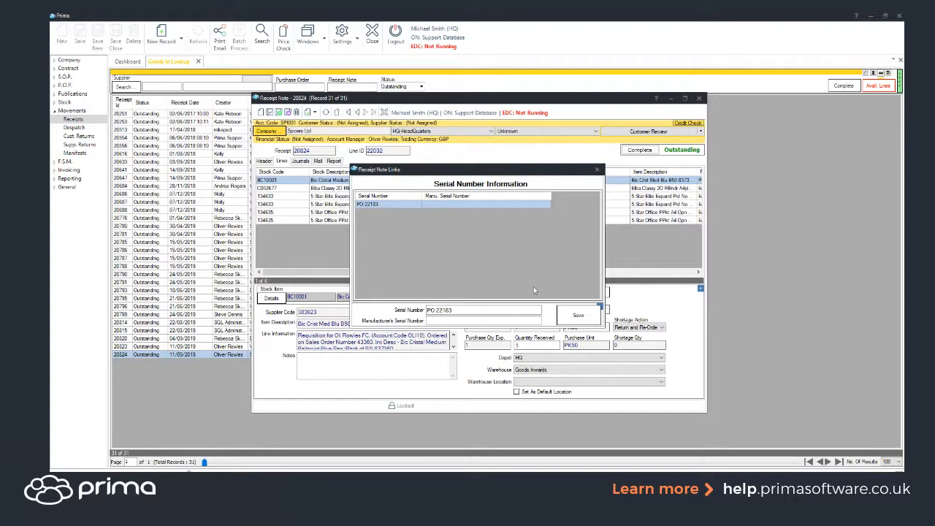
click(578, 315)
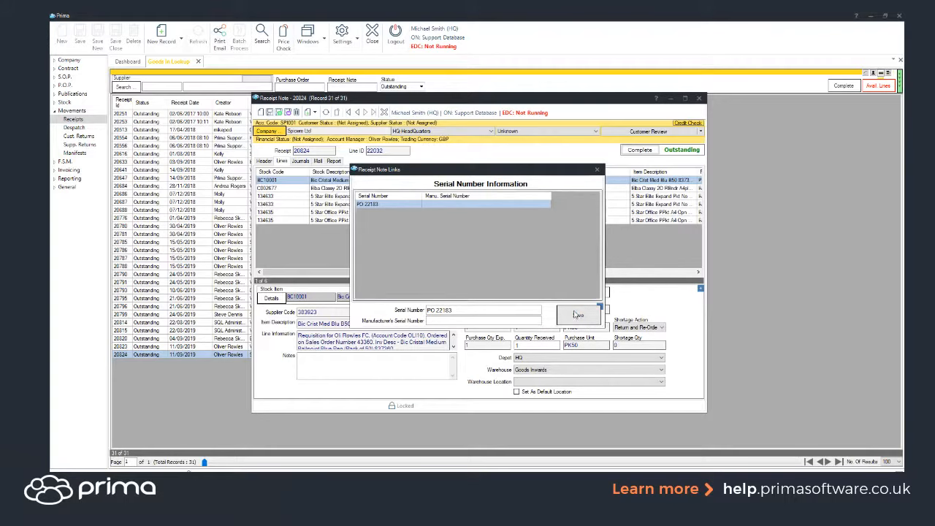
click(597, 170)
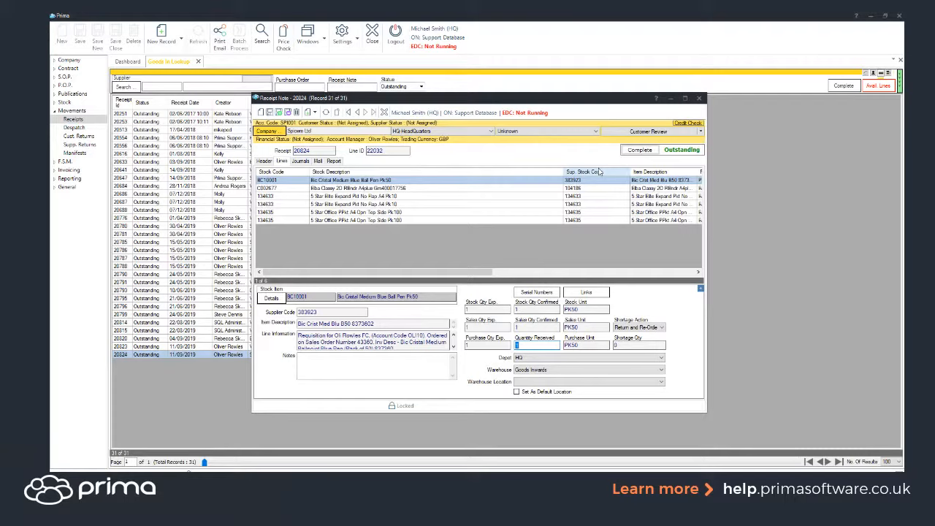
click(699, 97)
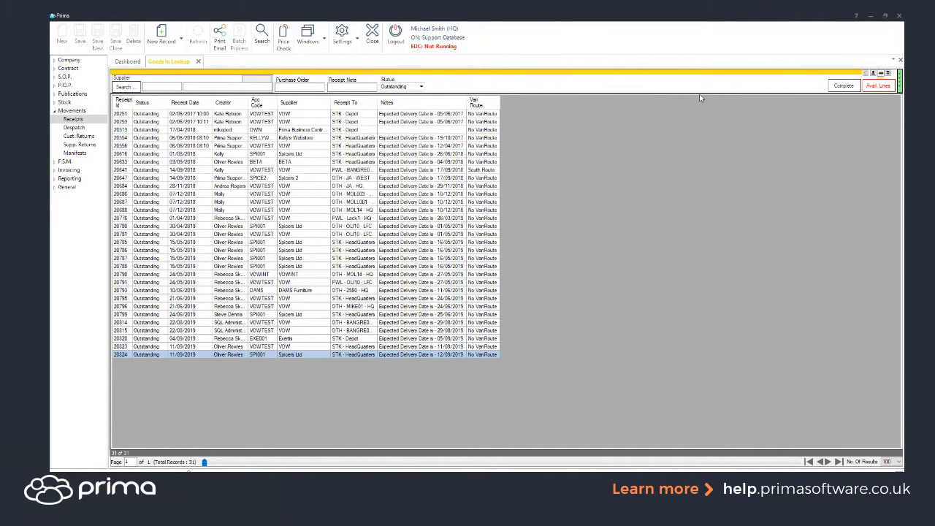
- Search all available lines for creating a receipt note, without any filters, and look through the list
click(870, 87)
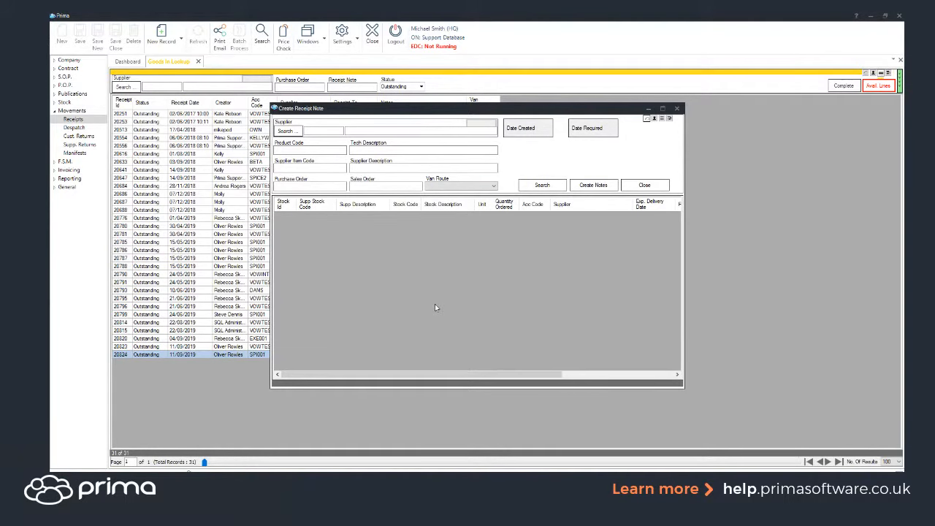
click(535, 184)
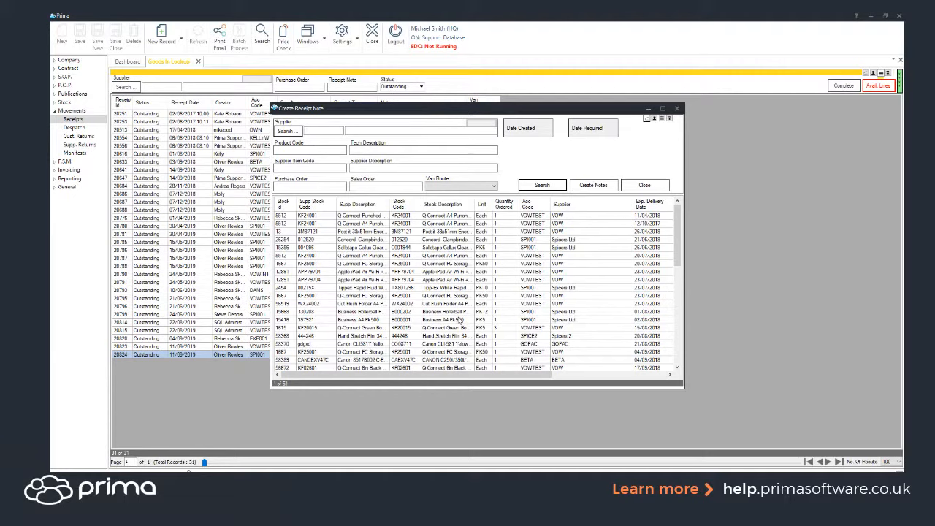
scroll(423, 344, down, 3)
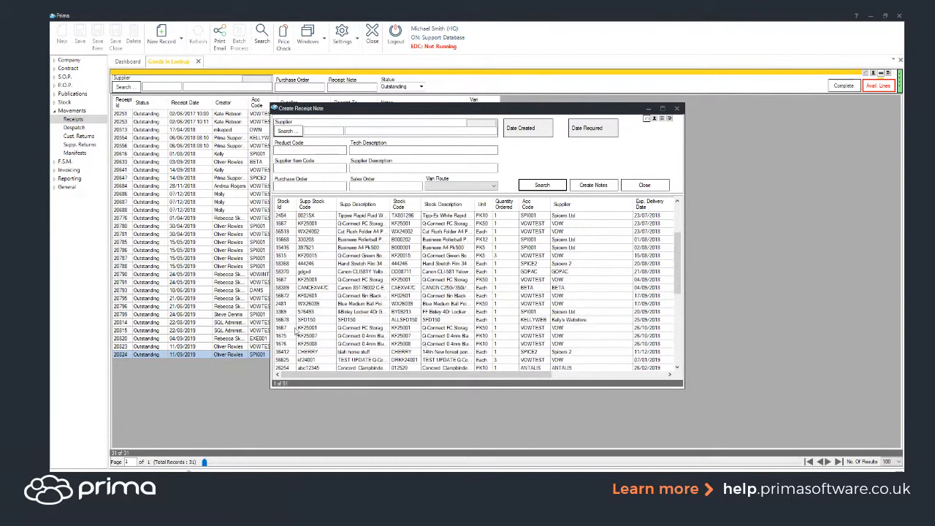
- Select the VOW lines KF20015, KF25001, KF02601 and KF25007, and close the receipt note creation window without creating notes
click(361, 282)
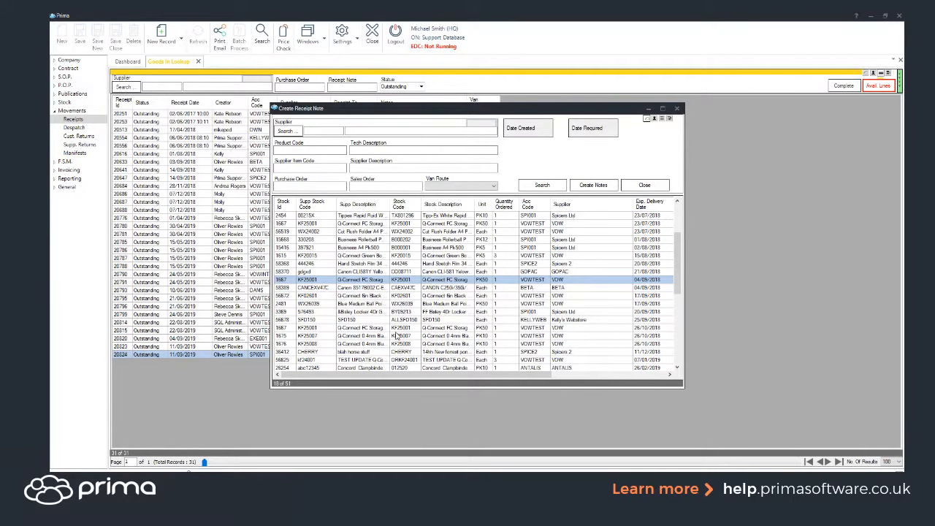
mouse_move(386, 282)
mouse_down()
mouse_move(387, 320)
mouse_move(380, 281)
mouse_up()
ctrl+click(353, 257)
ctrl+click(357, 297)
ctrl+click(356, 336)
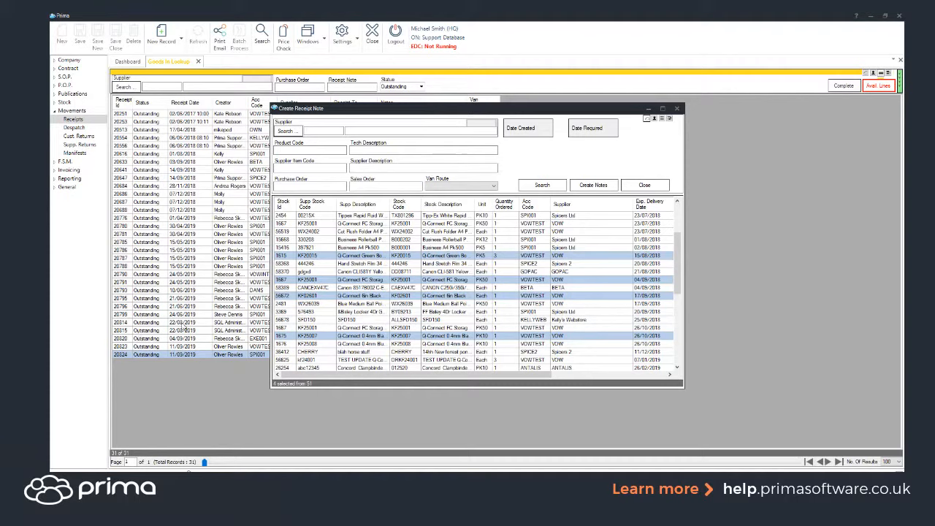
click(644, 185)
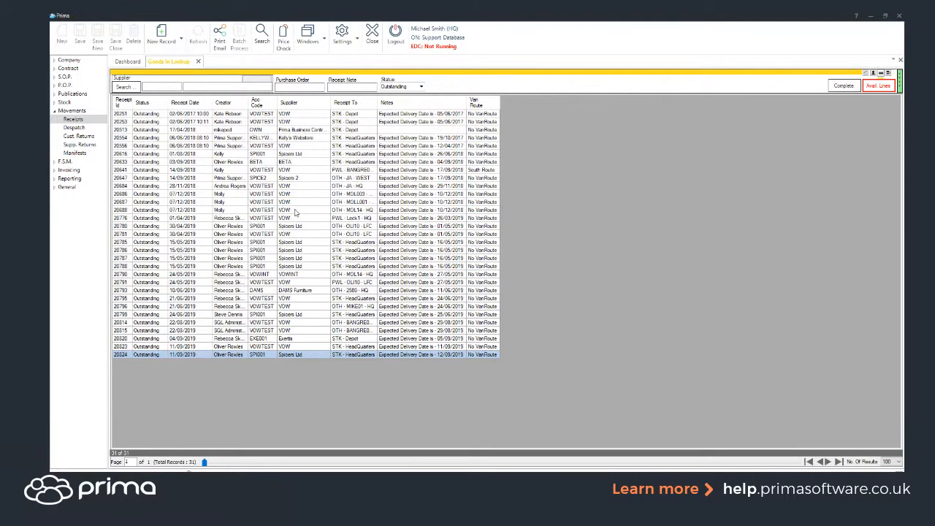
- Reopen the newest Spicers Ltd receipt and view the default shortage action options in the supplier's company details without changing them
mouse_move(265, 470)
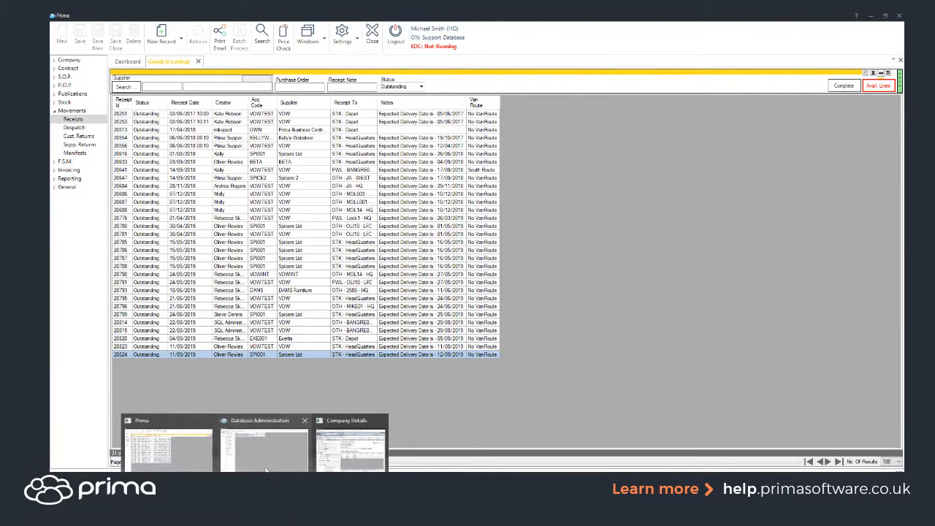
double_click(292, 356)
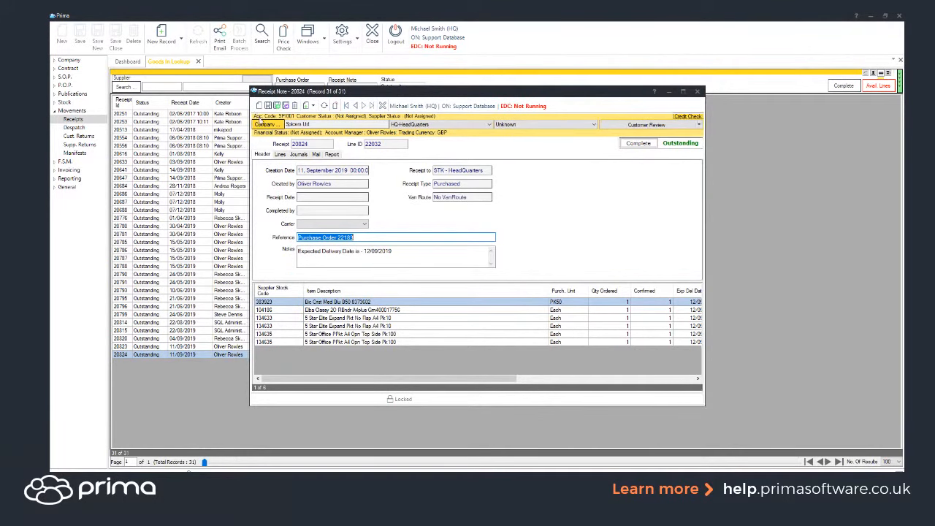
click(264, 125)
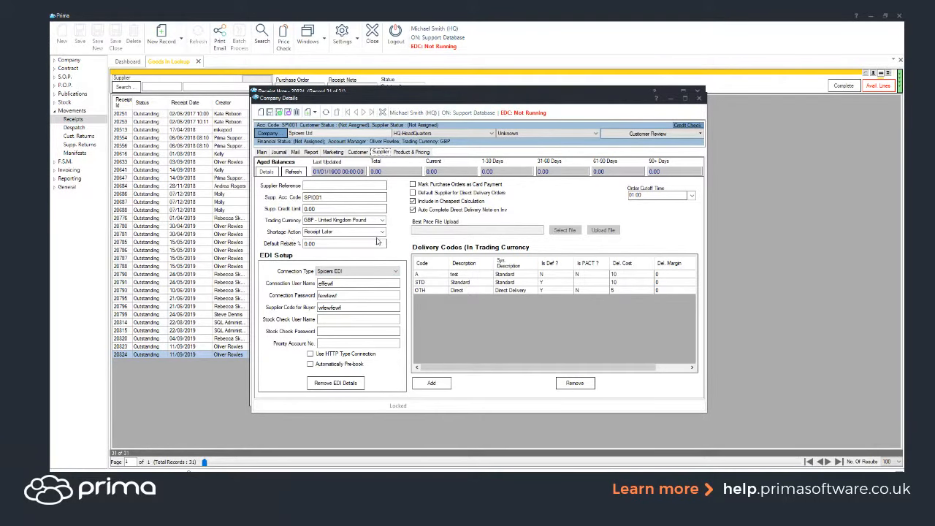
click(382, 232)
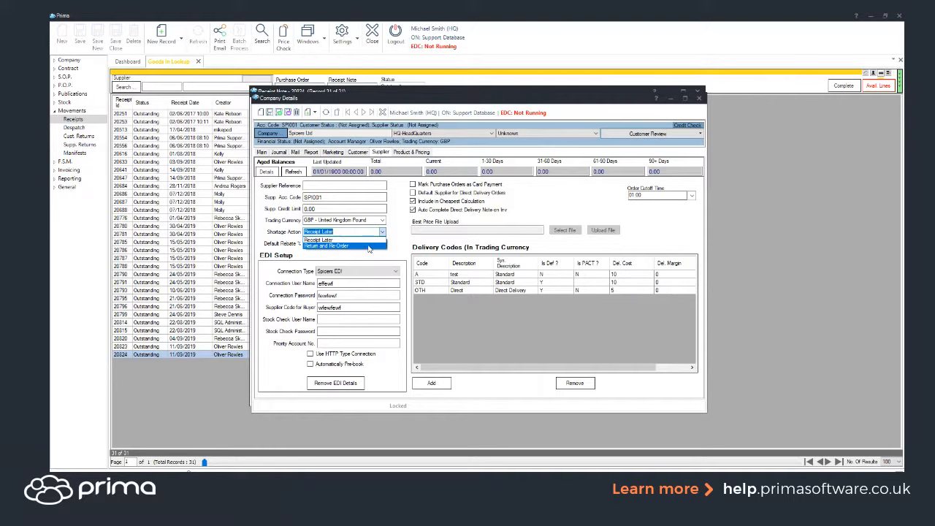
click(399, 221)
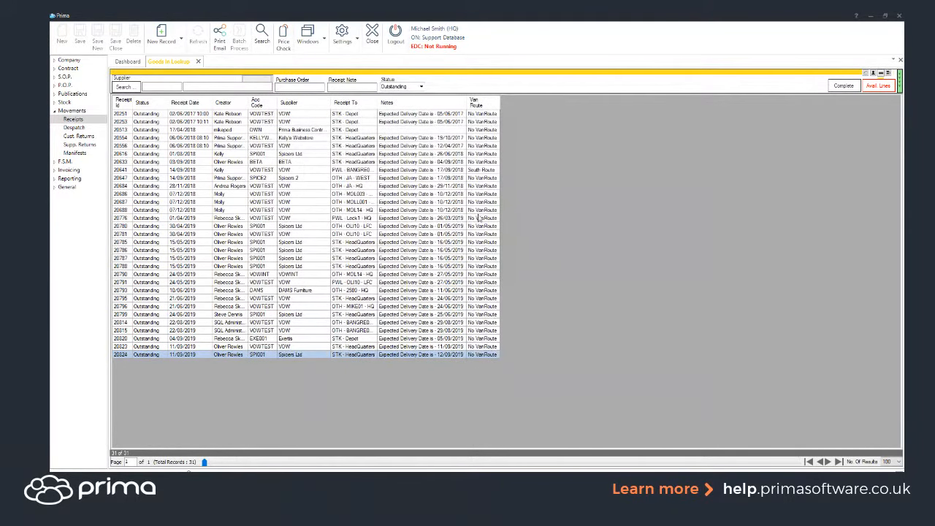
click(345, 306)
click(345, 274)
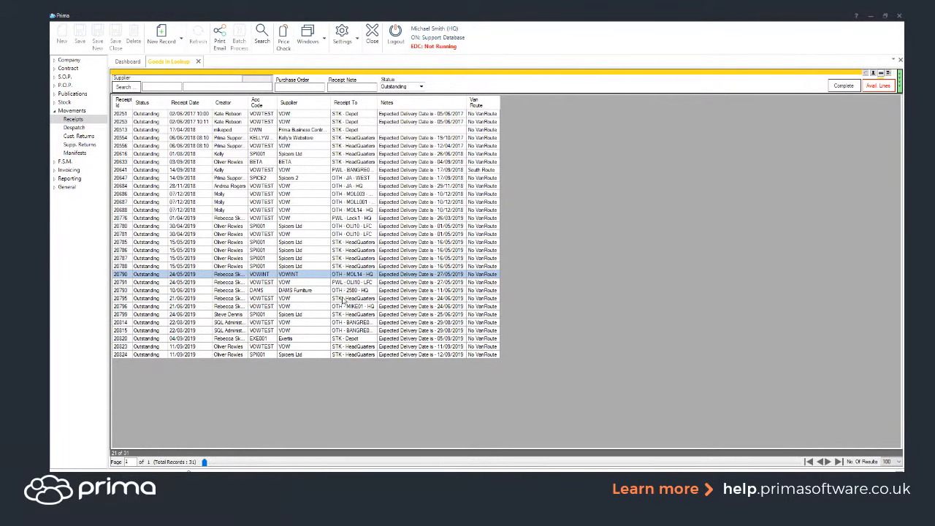
- Add the direct delivery (OTH) receipts 20796, 20815 and 20814 to the selection in the Goods In lookup
ctrl+click(346, 306)
ctrl+click(345, 331)
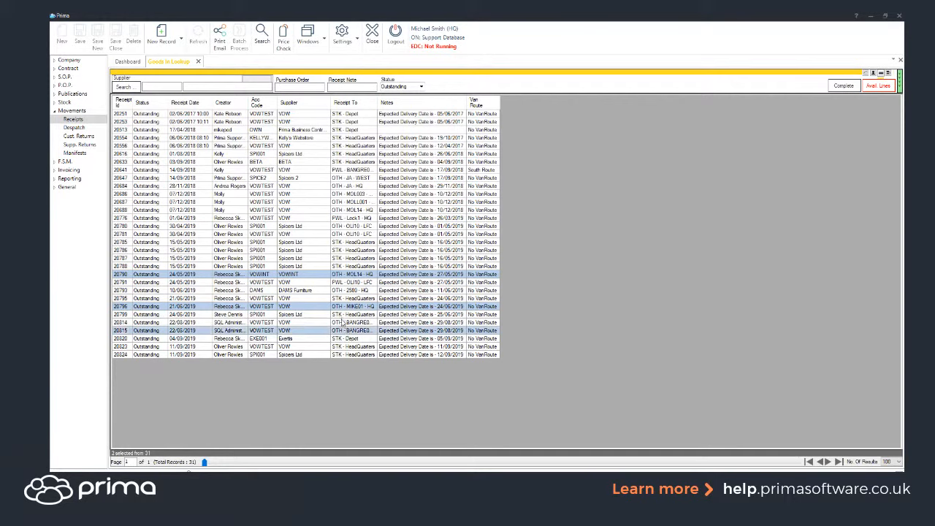
ctrl+click(341, 323)
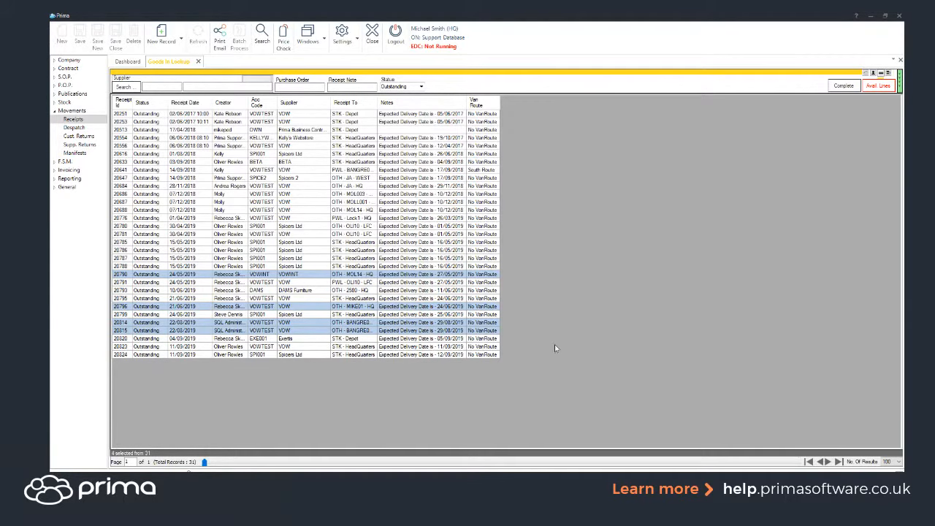
- View the Auto Complete Direct Delivery Note on Inv option in the open Spicers Ltd company details, and return to the Goods In lookup
mouse_move(256, 482)
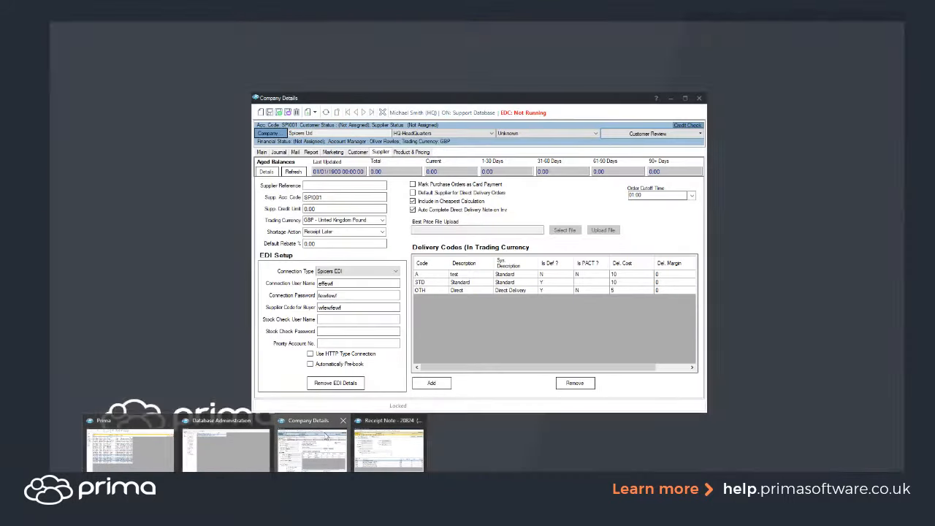
click(321, 442)
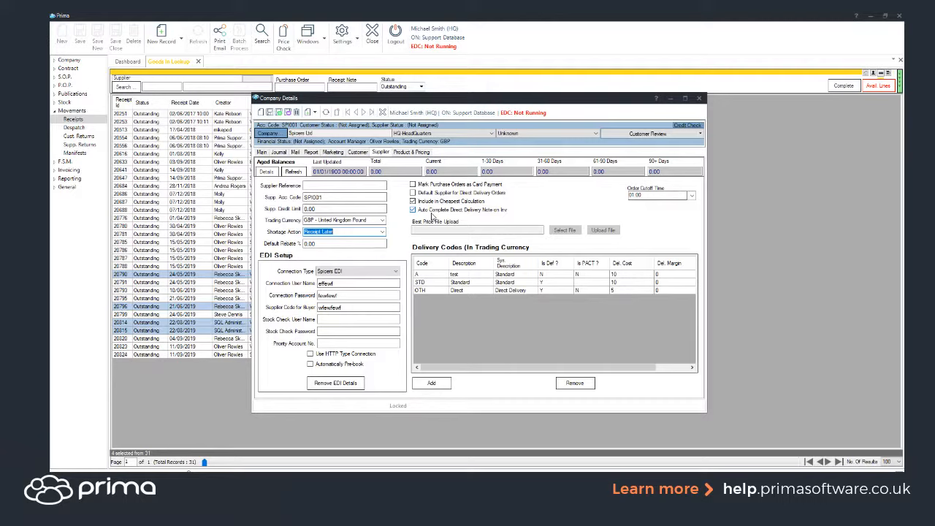
click(228, 369)
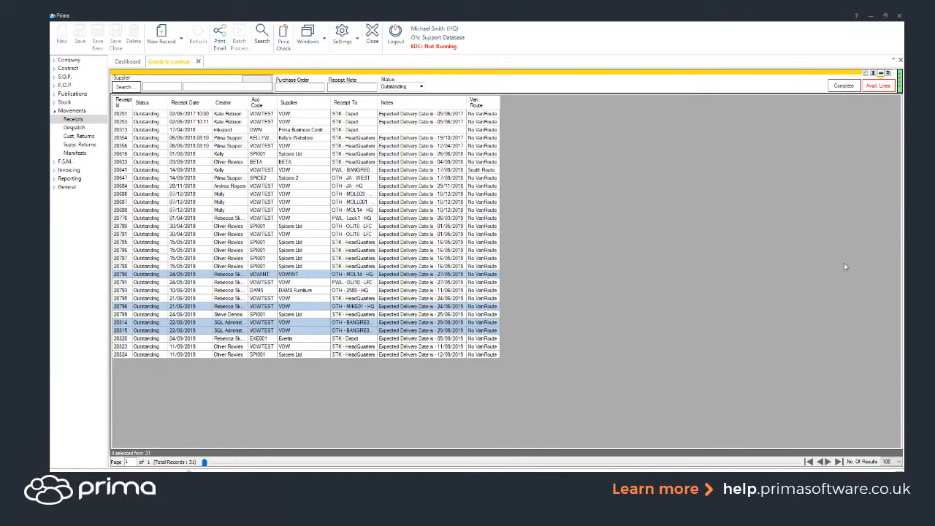
- Switch to Database Administration to view the Movements system key for placing electronic direct delivery back orders in available items, and minimise it
mouse_move(255, 478)
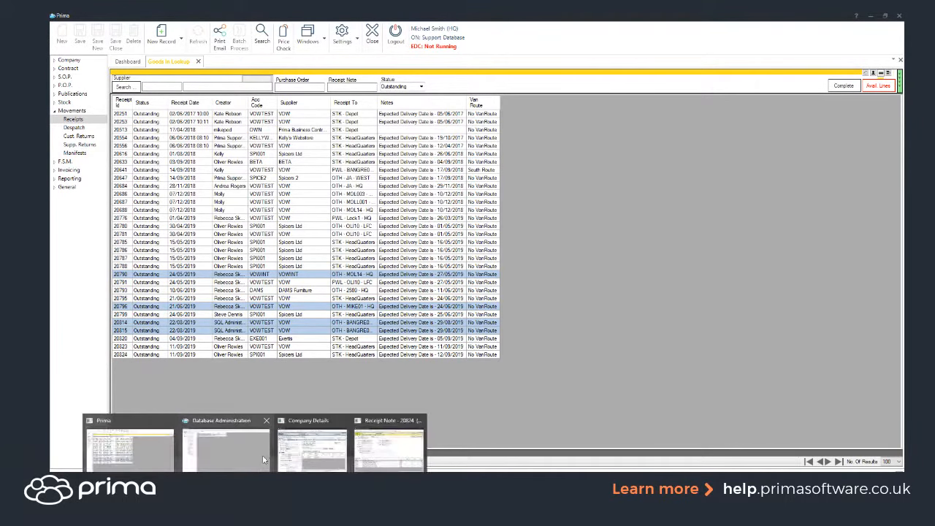
click(220, 460)
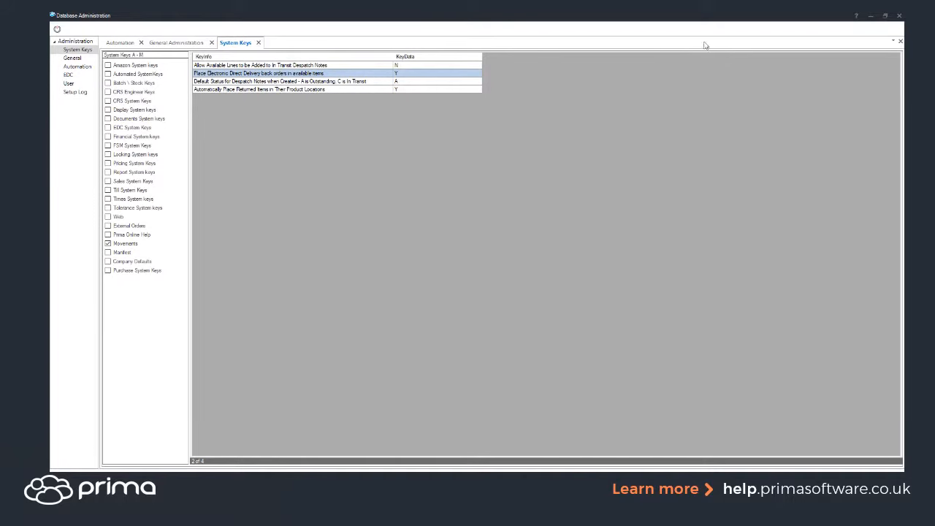
click(874, 17)
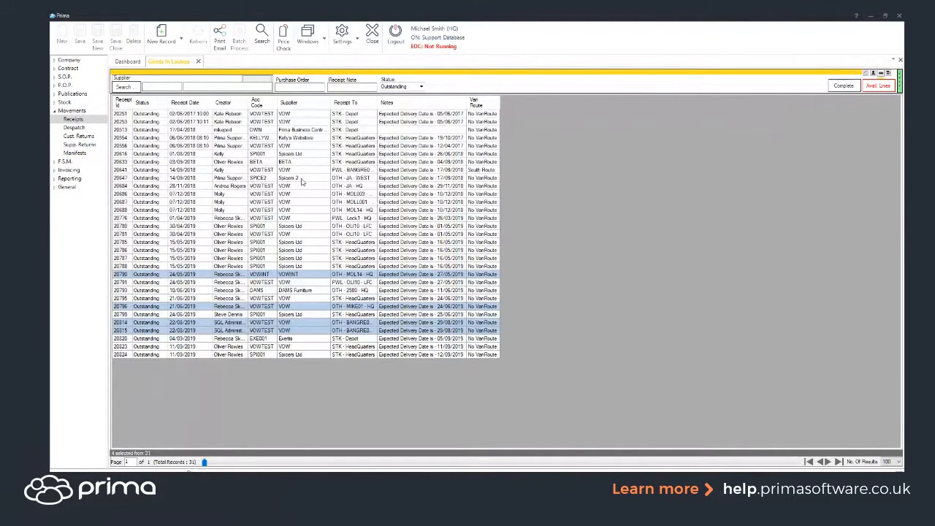